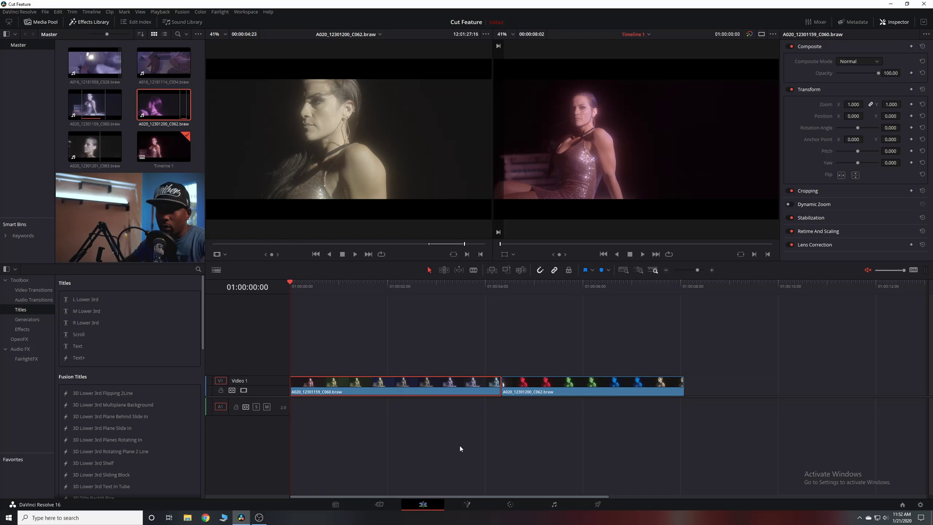
# Open the first close-up on the Color page and zoom and pan the viewer onto her face
pyautogui.click(510, 504)
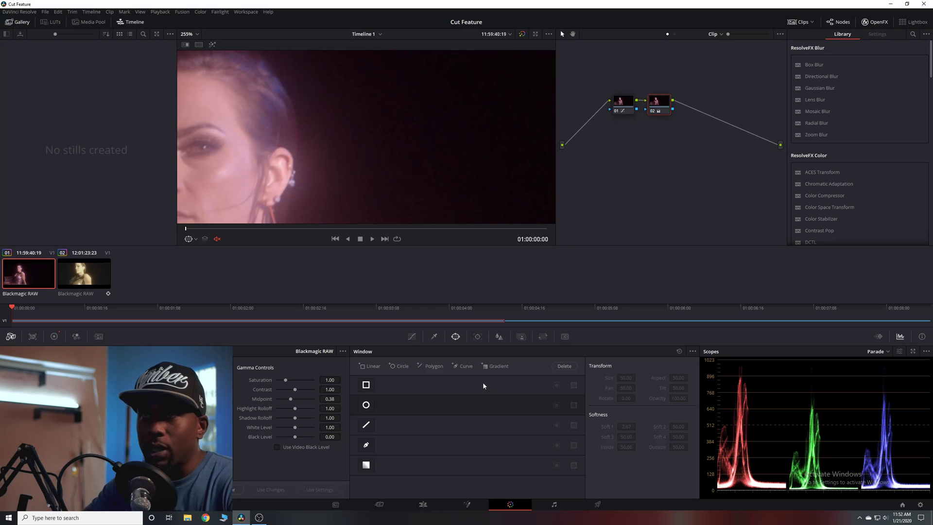
pyautogui.scroll(-5, 301, 142)
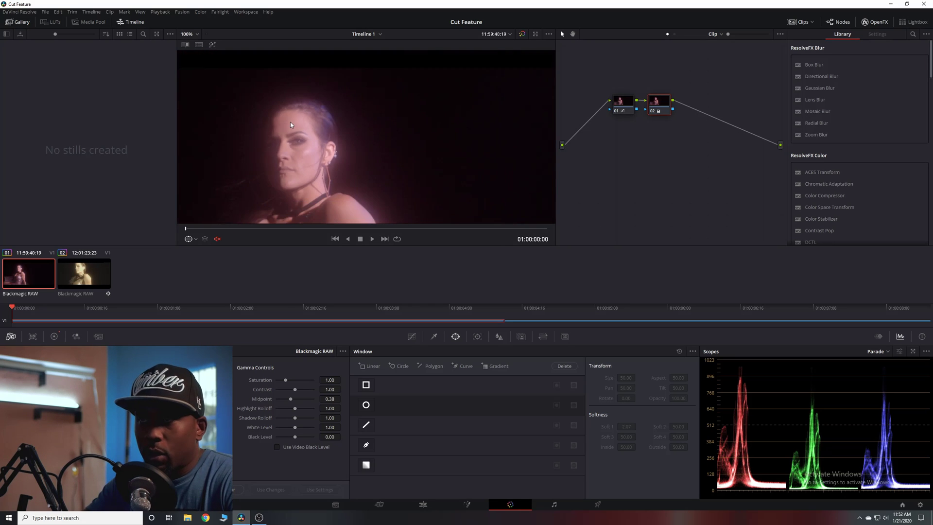
pyautogui.scroll(5, 311, 148)
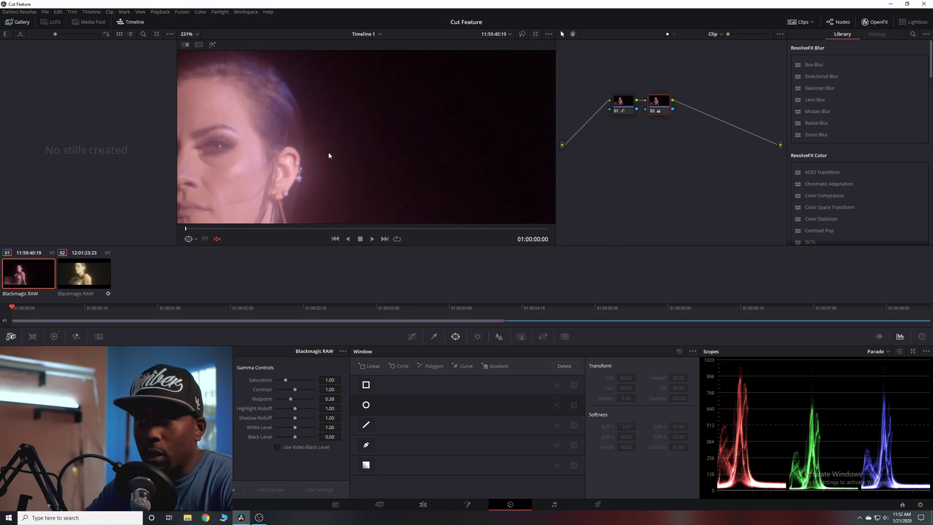
pyautogui.moveTo(323, 159); pyautogui.dragTo(345, 150)
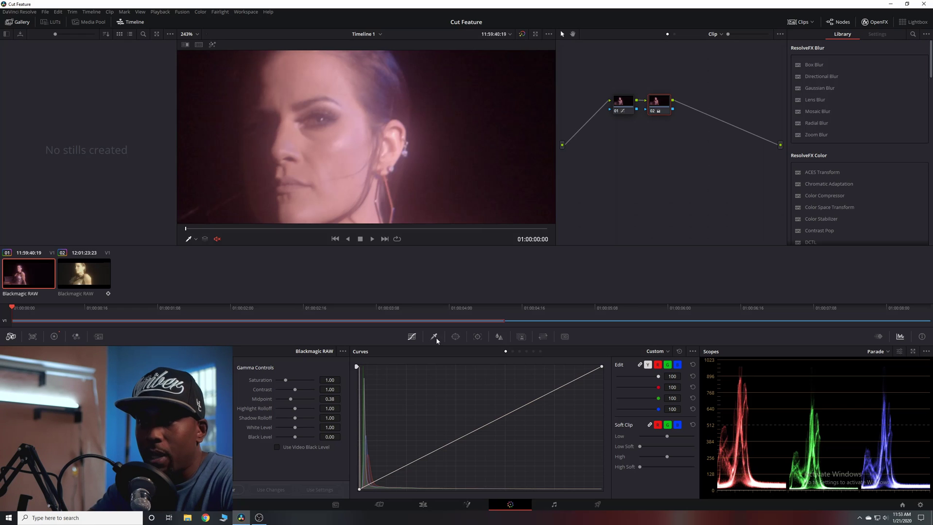
# Enable a Curve window on node 02 and outline the bag under her eye with points
pyautogui.click(455, 337)
pyautogui.click(366, 445)
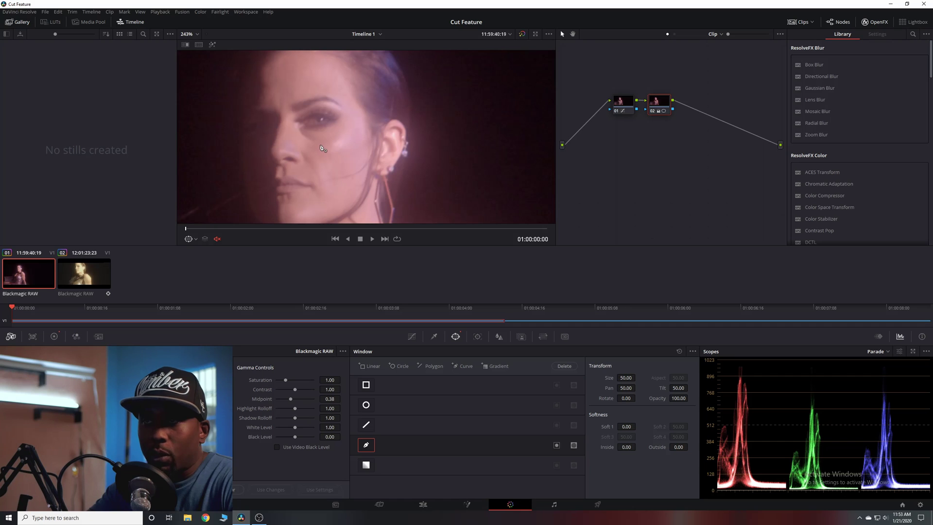
pyautogui.scroll(5, 321, 148)
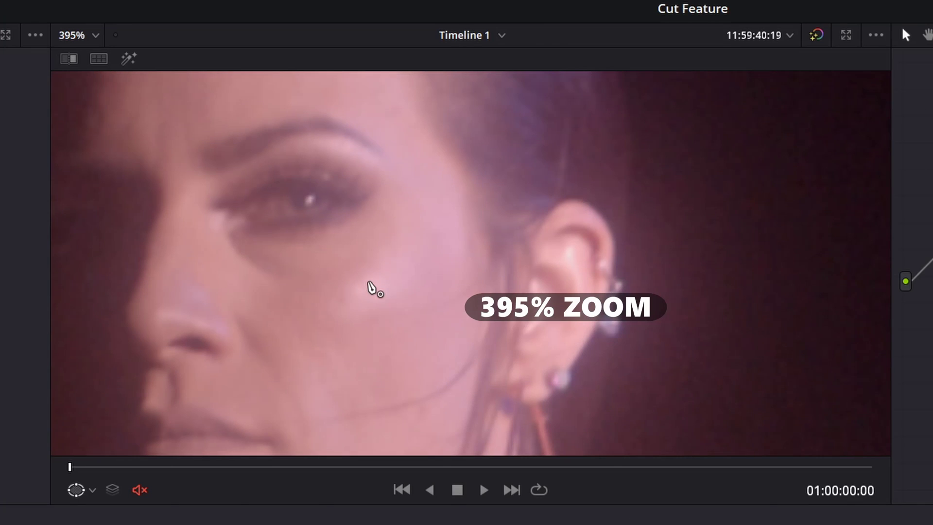
pyautogui.hscroll(-3, 370, 287)
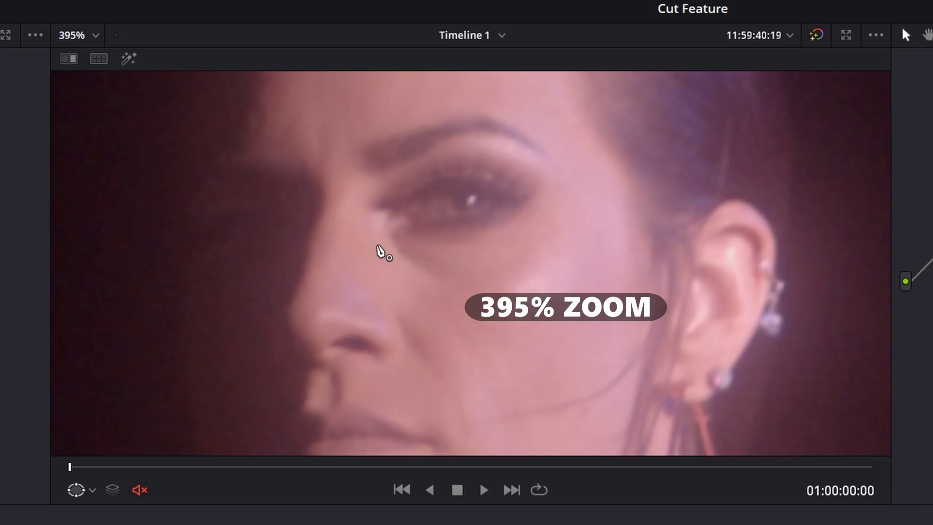
pyautogui.click(377, 245)
pyautogui.click(403, 277)
pyautogui.click(444, 288)
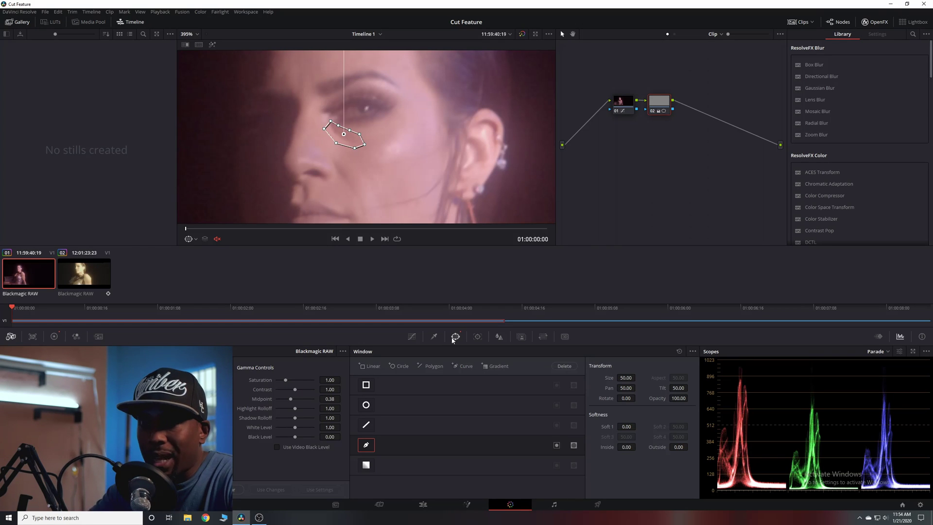
pyautogui.click(478, 338)
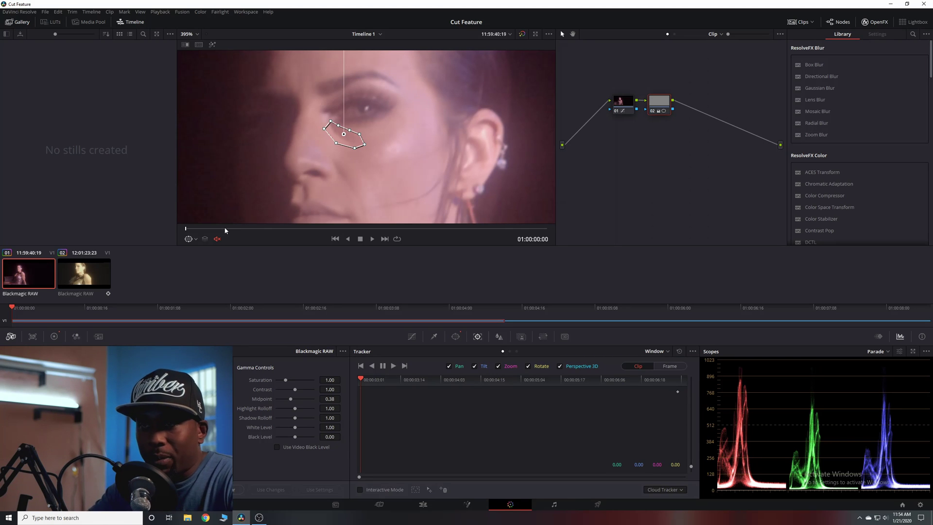
# Track the eye-bag window forward through the clip and return the playhead to its first frame
pyautogui.hotkey('ctrl', 't')
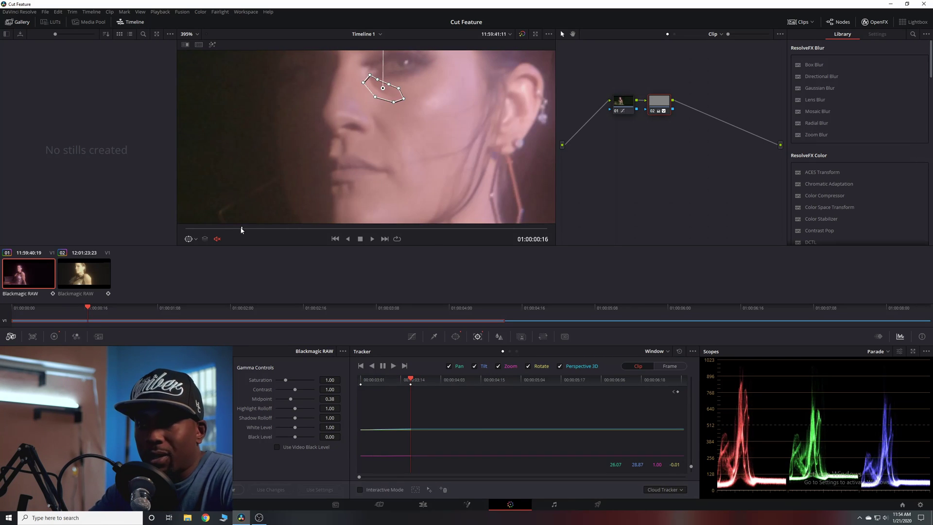
pyautogui.moveTo(241, 230); pyautogui.dragTo(142, 259)
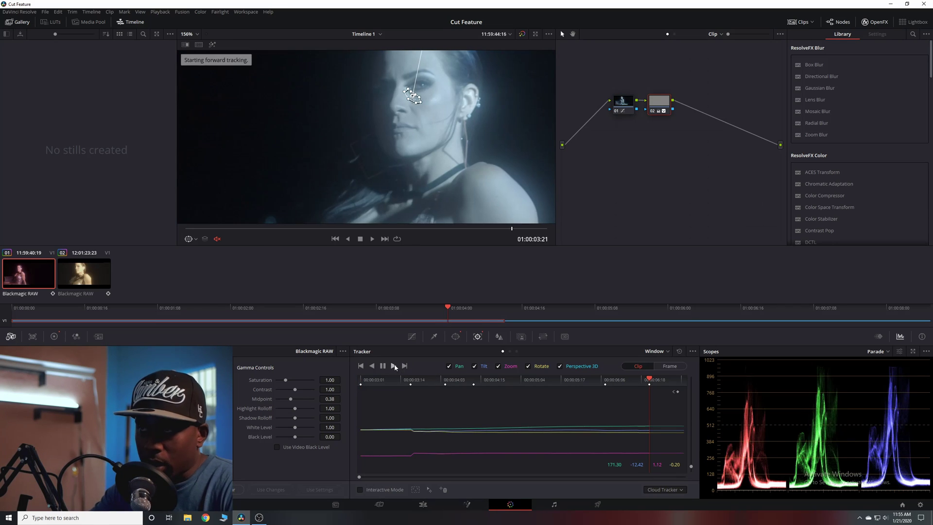
pyautogui.click(521, 336)
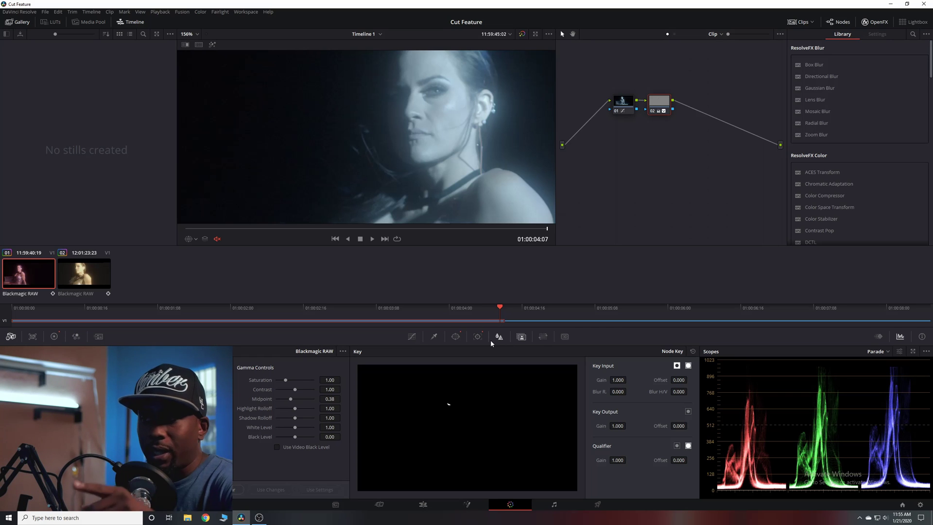
# Switch node 02 to Node Sizing and offset Pan 4.500 and Tilt 6.500 to cover the bag
pyautogui.click(543, 337)
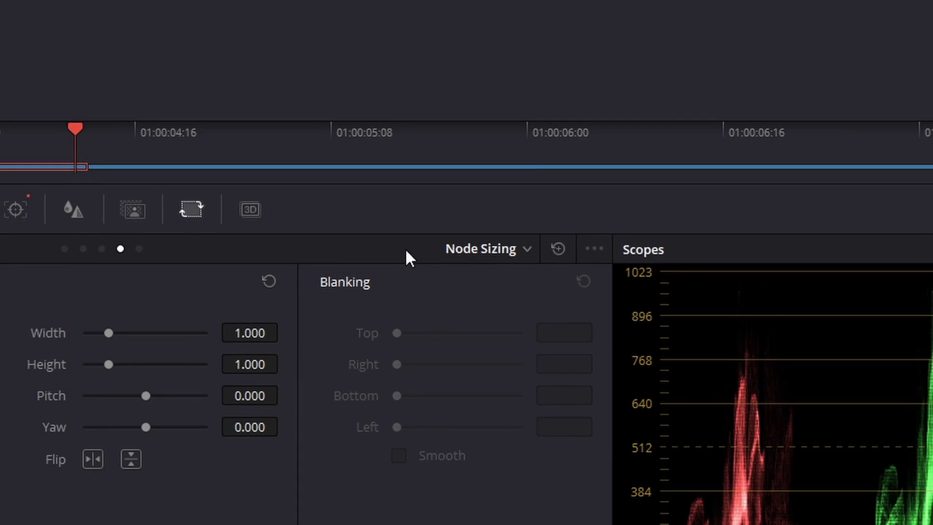
pyautogui.click(500, 257)
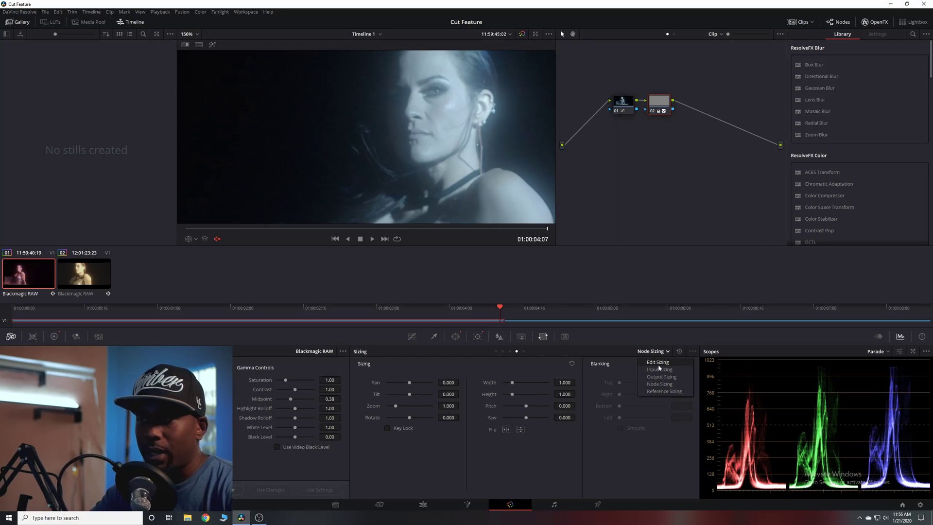
pyautogui.click(659, 384)
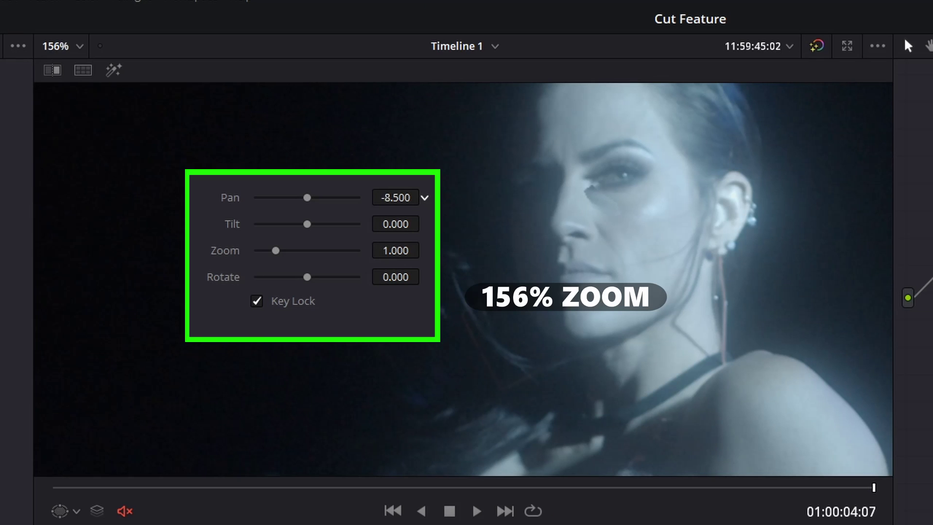
pyautogui.write('3')
pyautogui.press('Return')
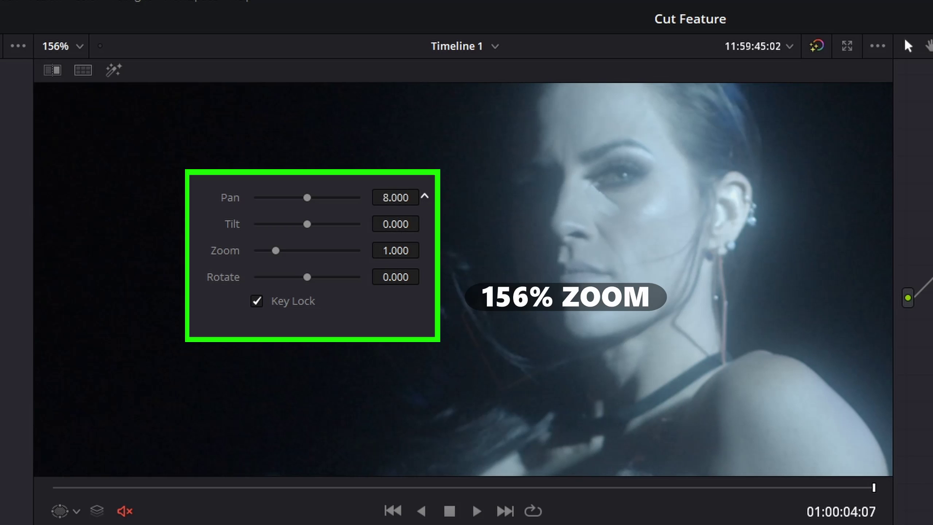
pyautogui.write('4')
pyautogui.press('Return')
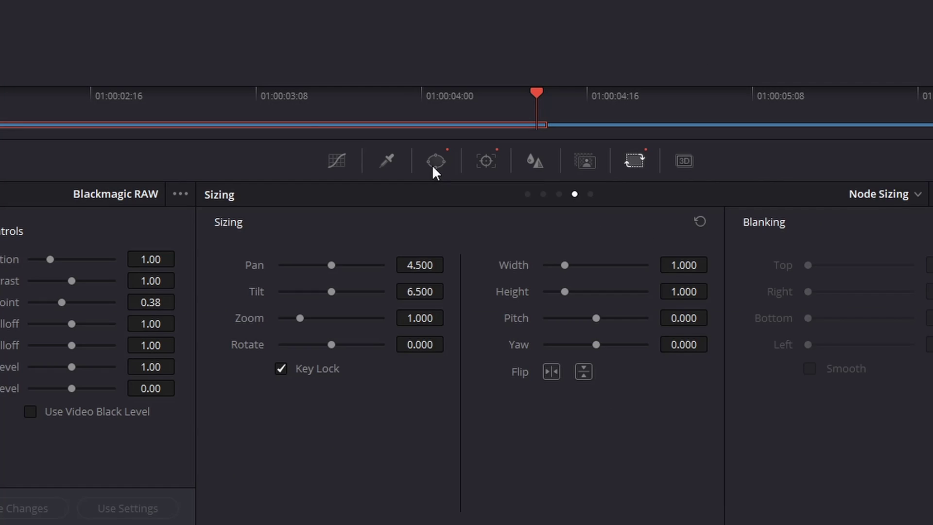
# Play the patched clip from its start and scrub back to review the concealed eye bag
pyautogui.click(455, 336)
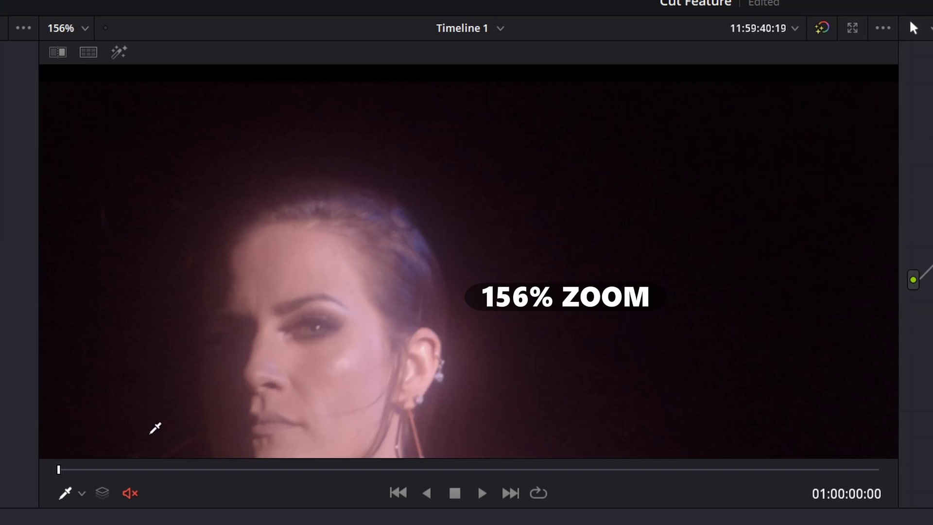
pyautogui.press('space')
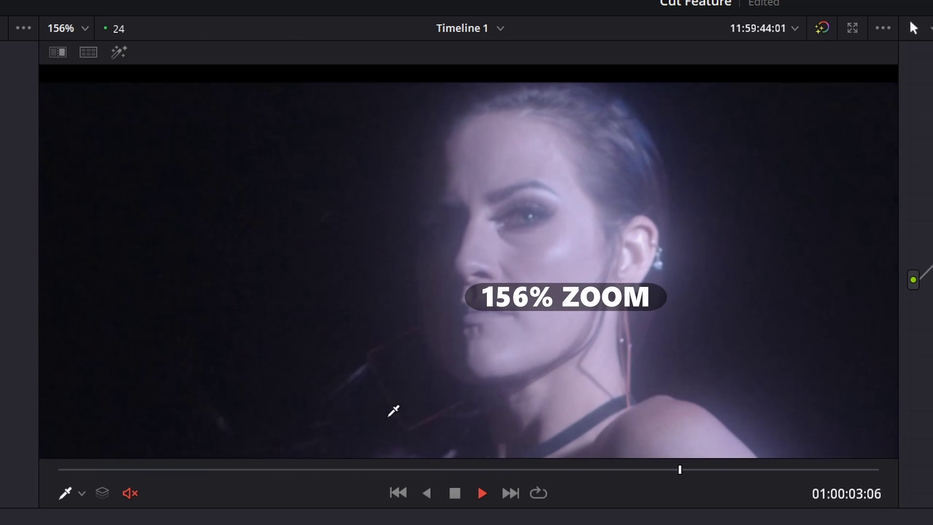
pyautogui.click(398, 493)
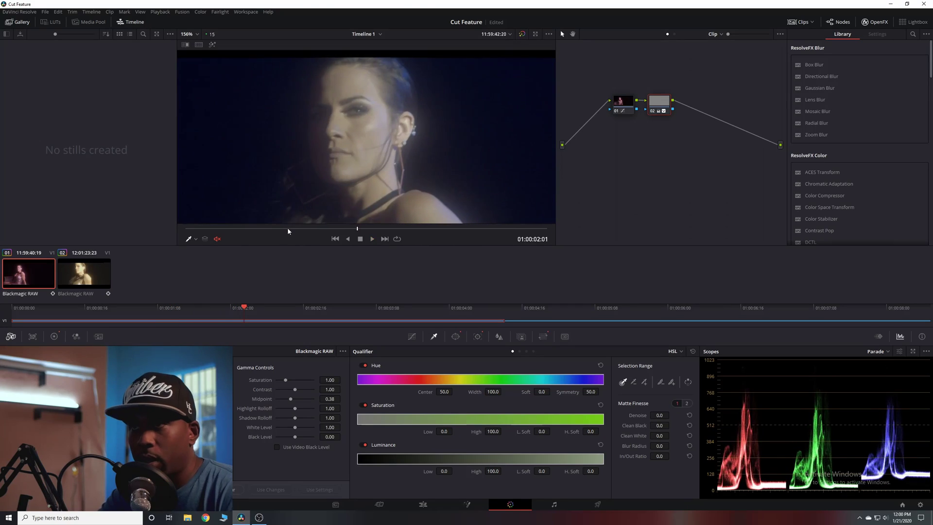
pyautogui.click(287, 229)
pyautogui.press('space')
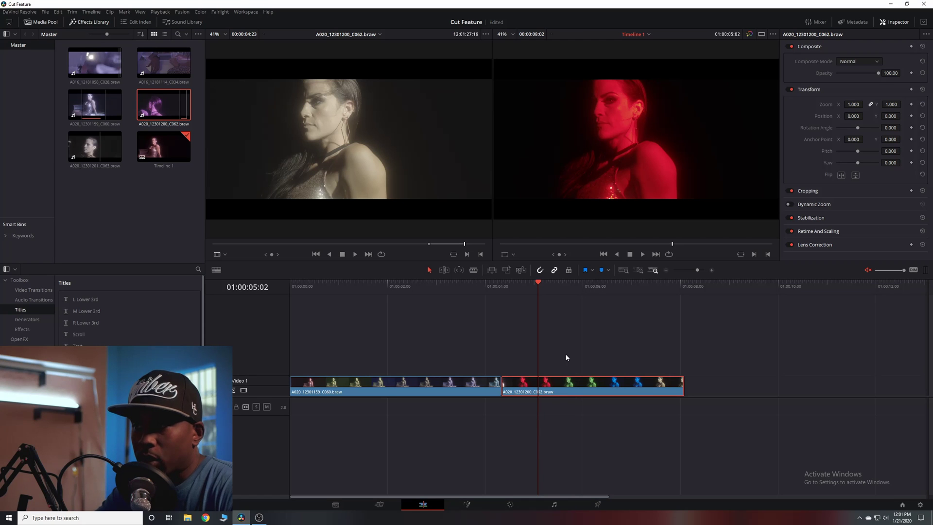
# Pick a frame on the second close-up and open it on the Color page
pyautogui.press('Left')
pyautogui.press('Left')
pyautogui.press('Left')
pyautogui.press('Left')
pyautogui.press('Left')
pyautogui.press('Left')
pyautogui.press('Left')
pyautogui.press('Left')
pyautogui.press('Left')
pyautogui.moveTo(538, 285)
pyautogui.mouseDown()
pyautogui.moveTo(585, 286)
pyautogui.moveTo(537, 286)
pyautogui.mouseUp()
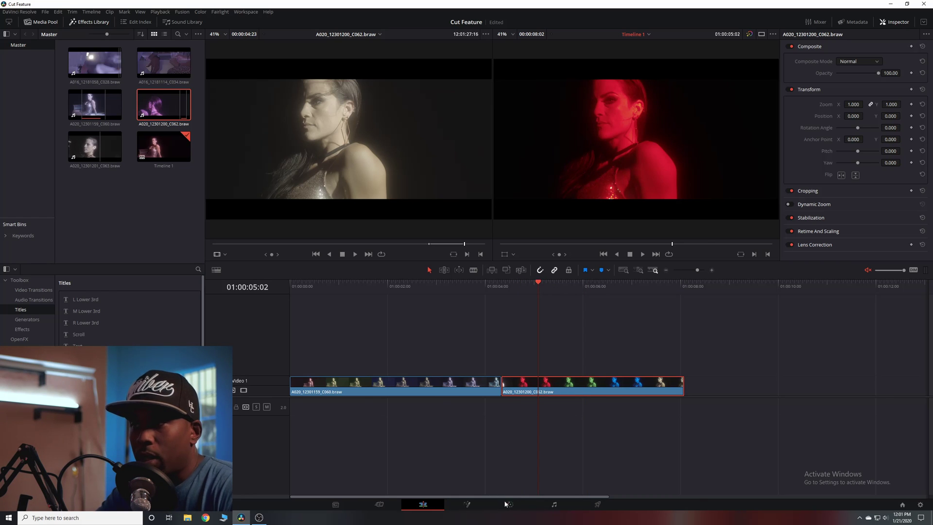
pyautogui.hotkey('shift', '6')
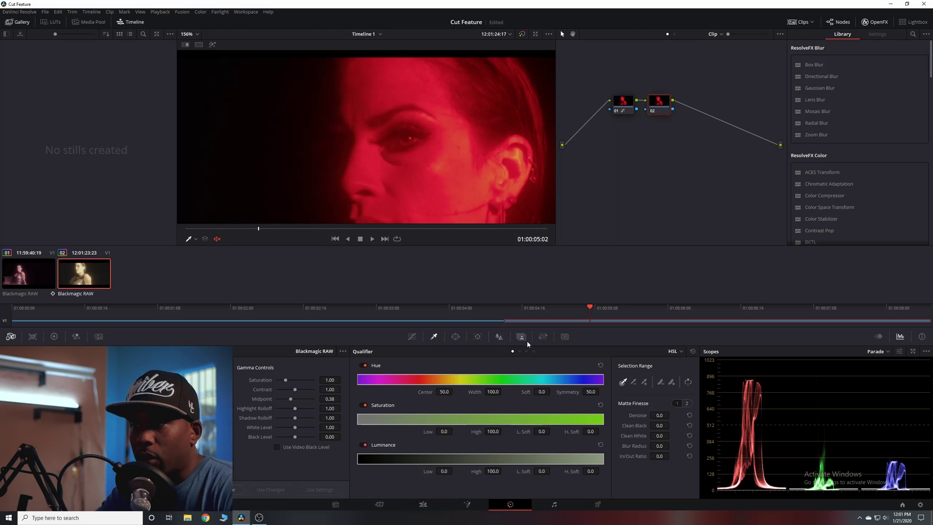
# Enable a Curve window on node 02 and place its first points under her eye
pyautogui.click(455, 336)
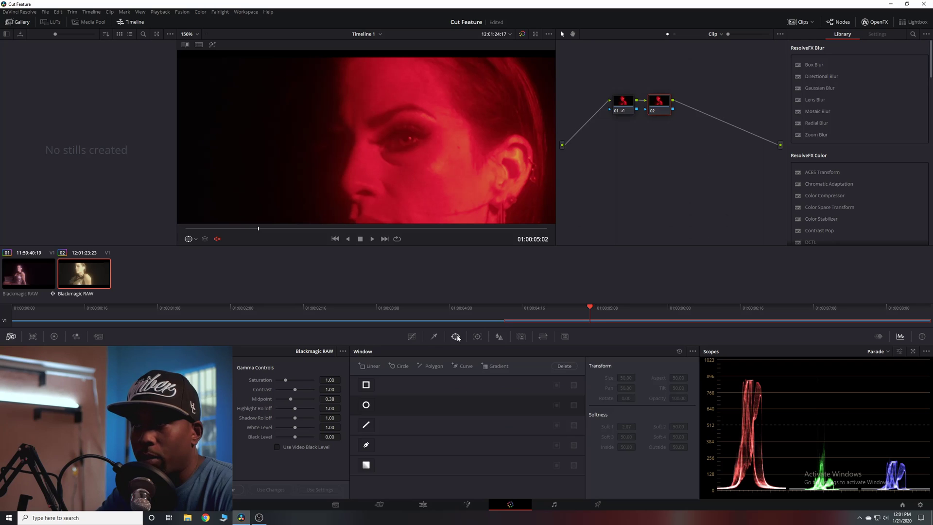
pyautogui.click(365, 445)
pyautogui.click(299, 228)
pyautogui.moveTo(265, 233); pyautogui.dragTo(307, 229)
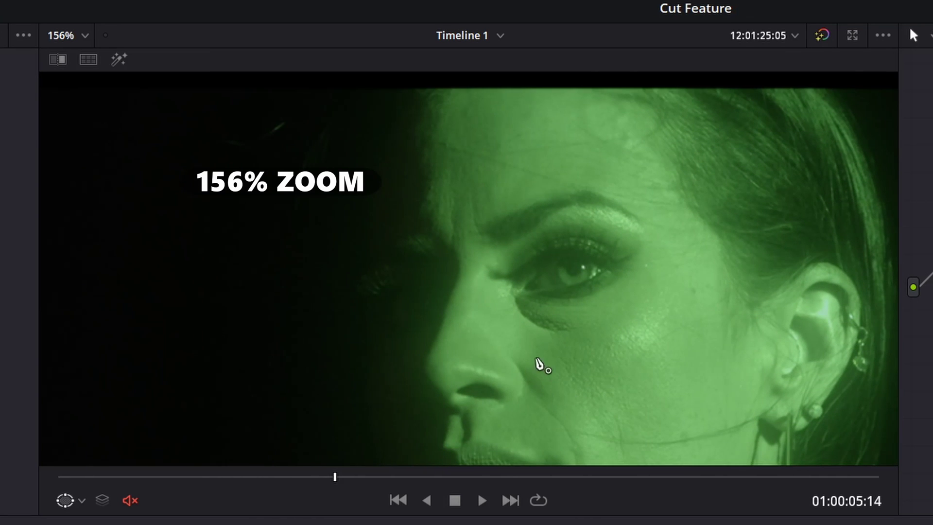
pyautogui.click(512, 324)
pyautogui.click(540, 342)
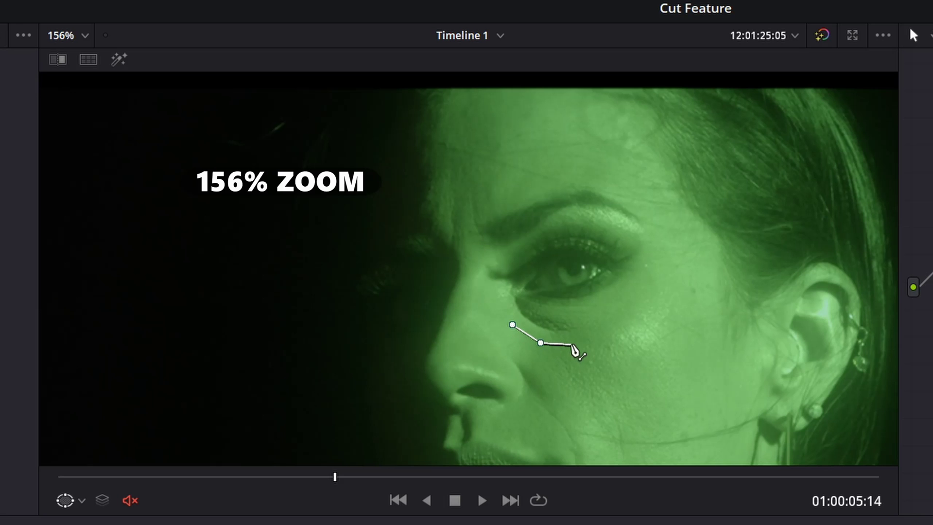